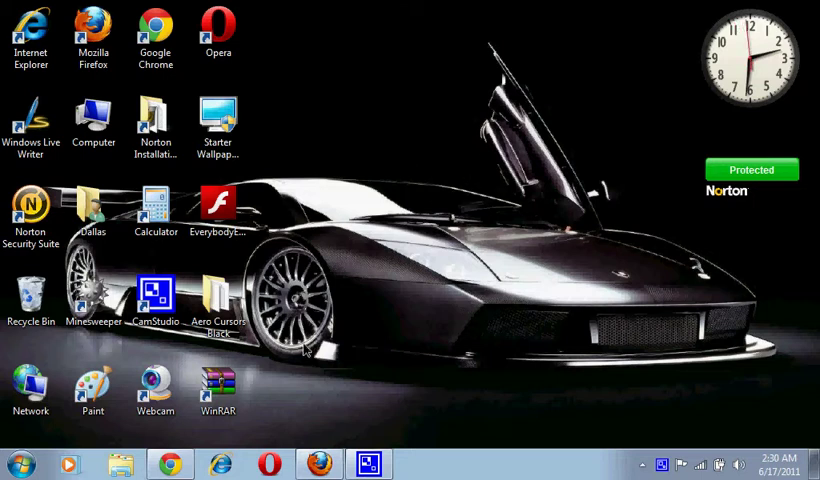
Select and then deselect the WinRAR and browser icons on the desktop.
mouse_move(264, 357)
mouse_down()
mouse_move(185, 418)
mouse_move(180, 432)
mouse_up()
click(511, 285)
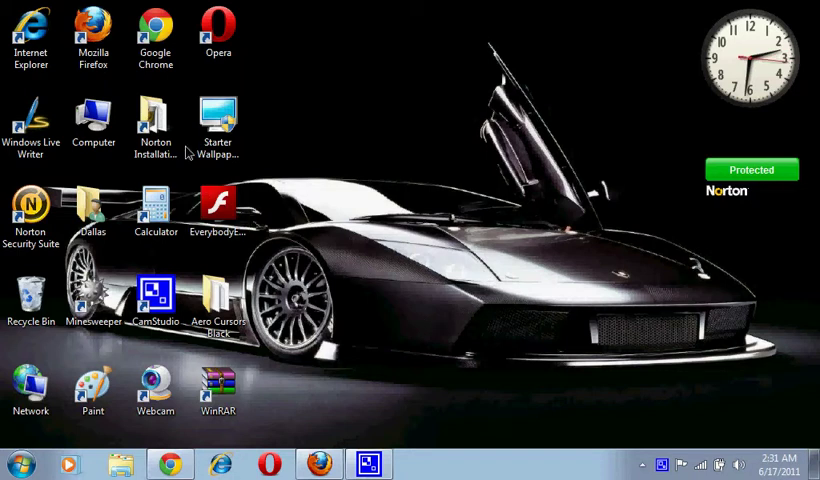
drag(205, 1, 2, 100)
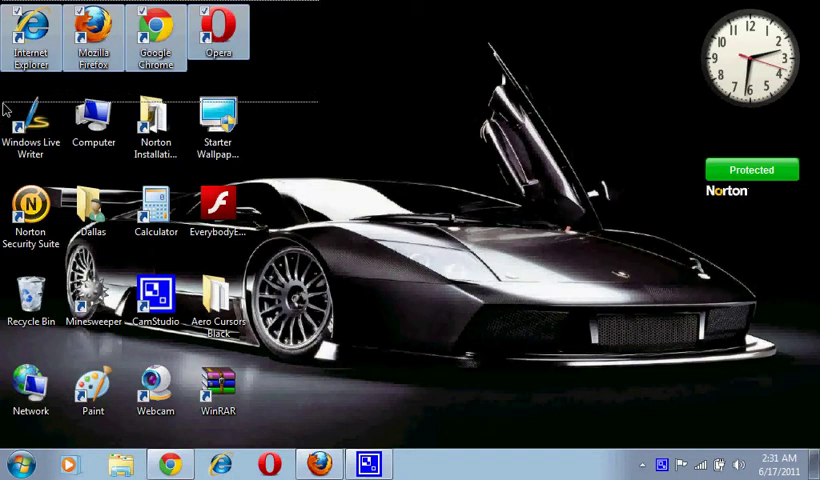
click(520, 228)
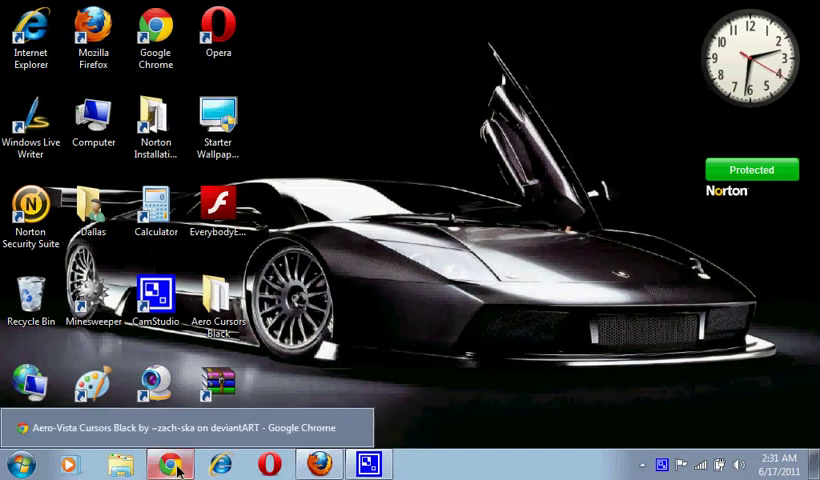
Download the Aero-Vista Cursors Black RAR from the deviantART page in Chrome and open it.
click(189, 443)
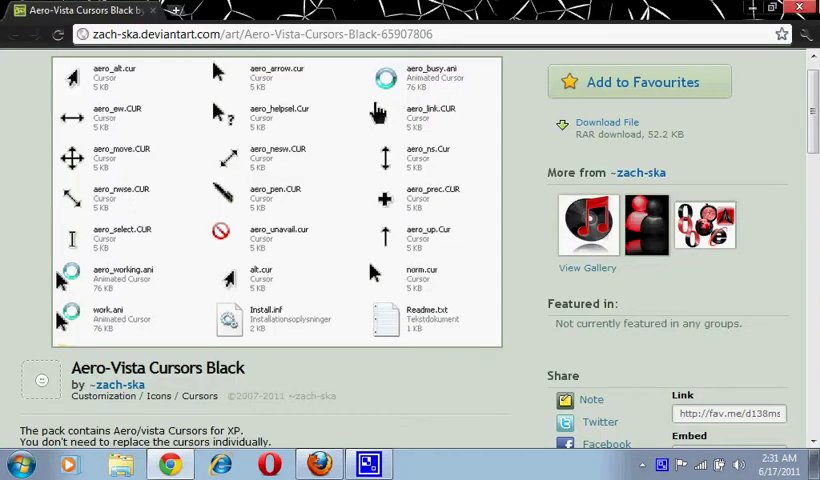
click(560, 33)
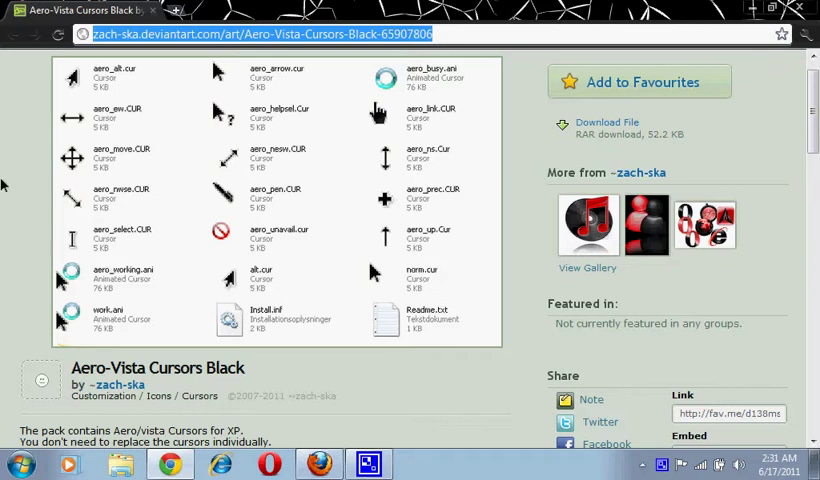
click(4, 185)
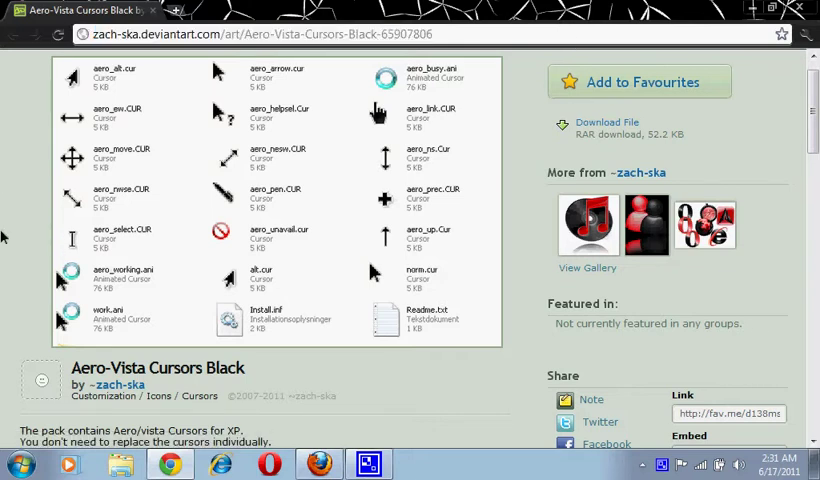
click(600, 128)
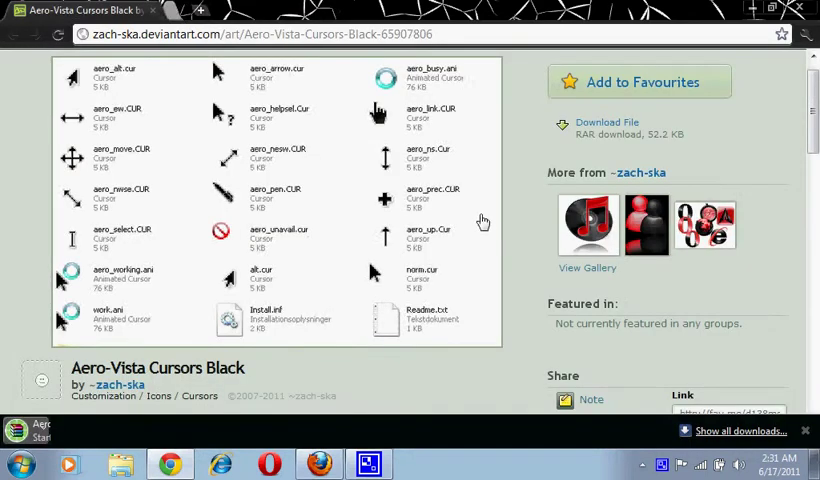
click(104, 432)
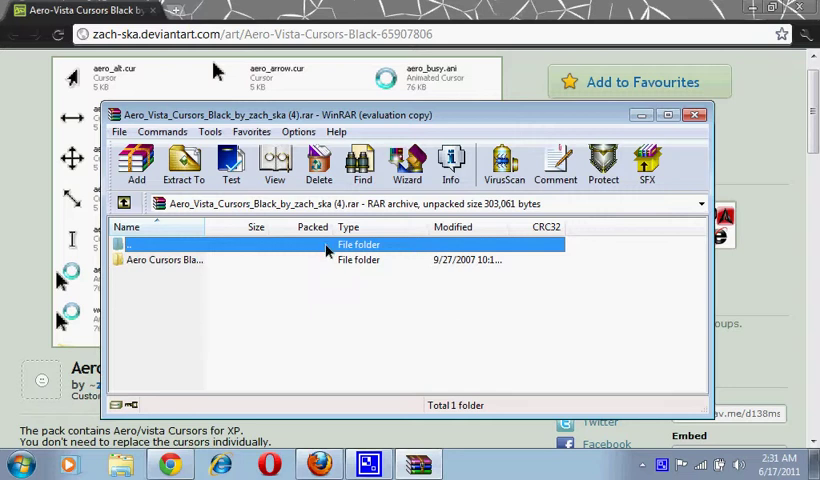
Extract the Aero Cursors Black folder to the Desktop and close WinRAR.
click(329, 260)
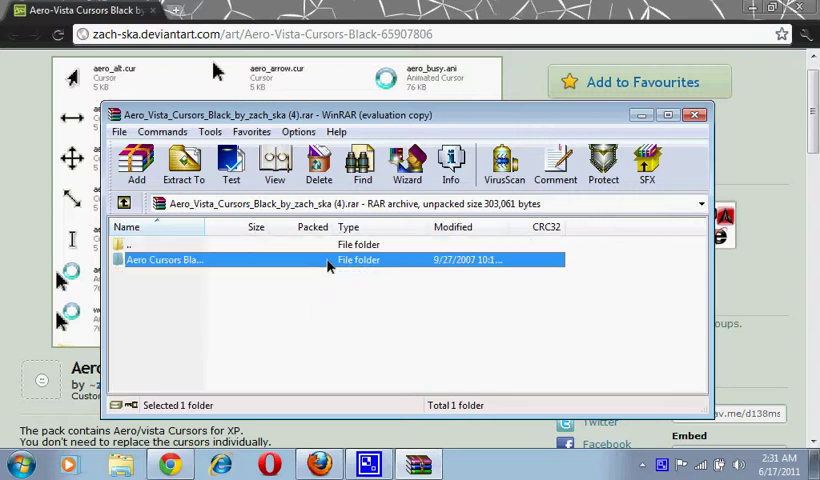
click(185, 165)
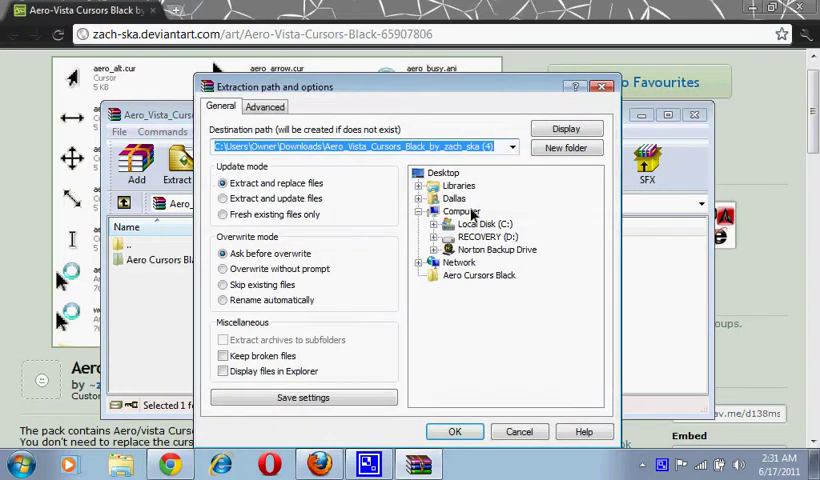
click(442, 174)
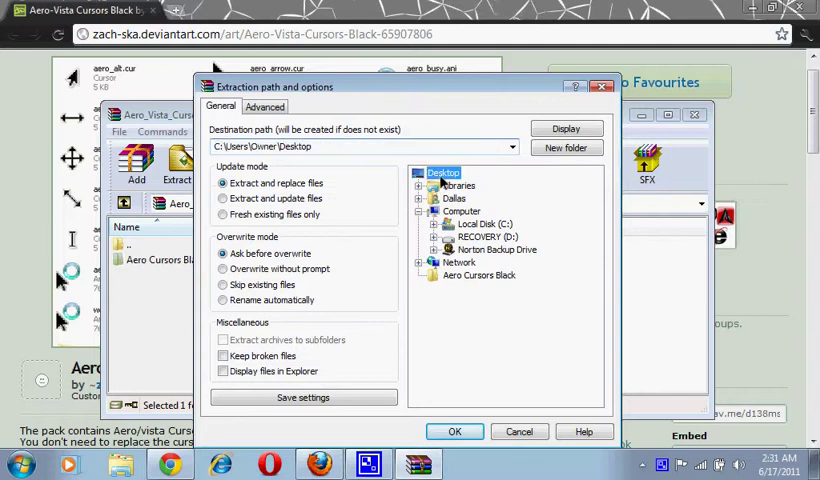
click(602, 87)
click(695, 116)
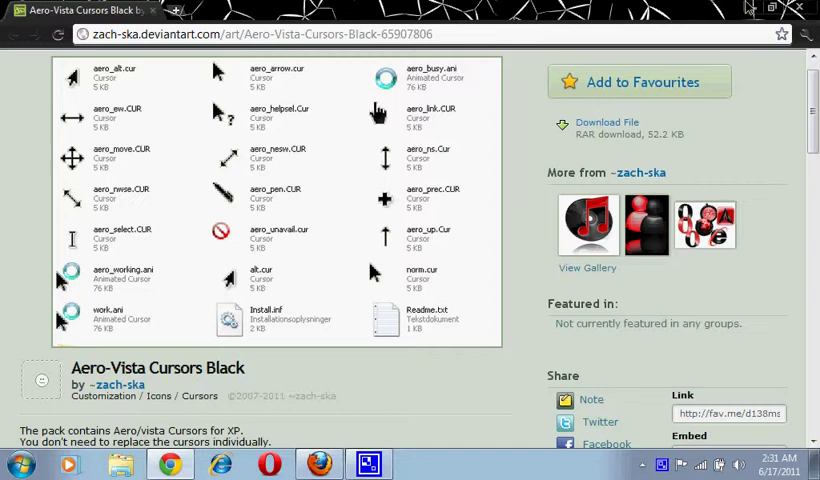
Open the extracted Aero Cursors Black folder from the desktop in a maximized window.
key(super+d)
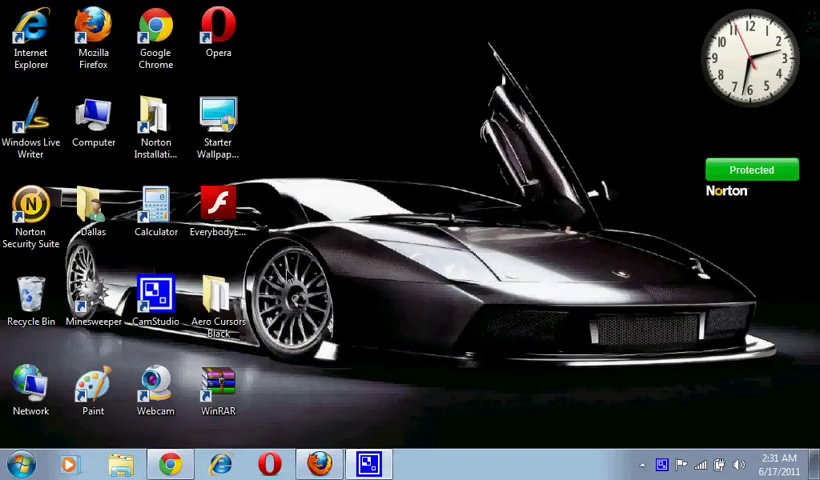
click(216, 300)
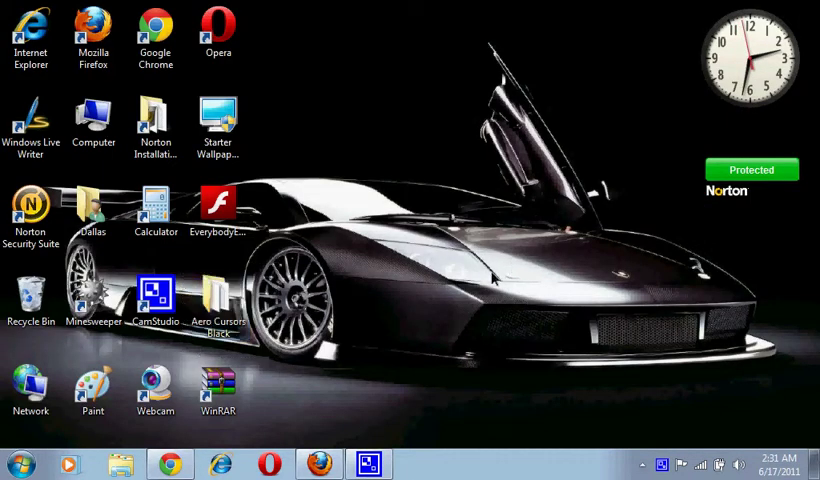
click(228, 312)
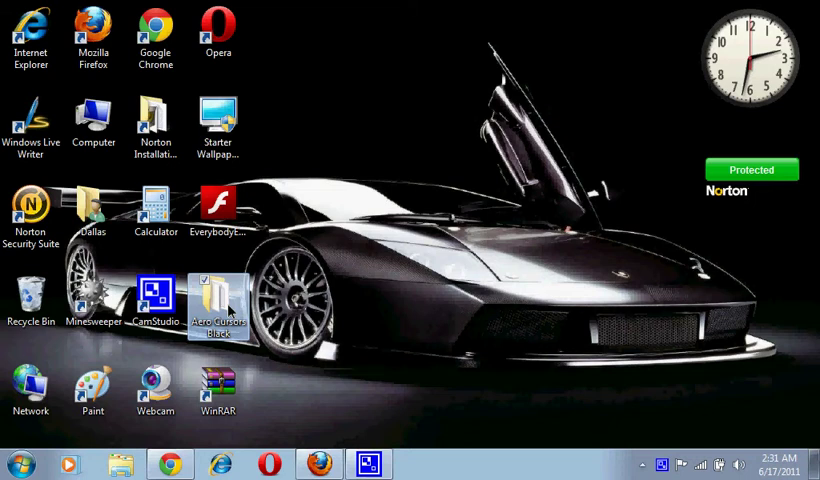
right_click(228, 312)
click(285, 97)
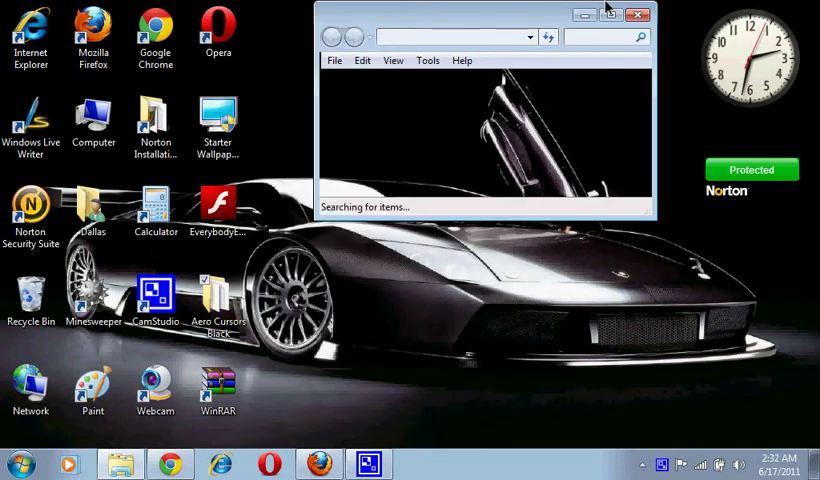
click(609, 13)
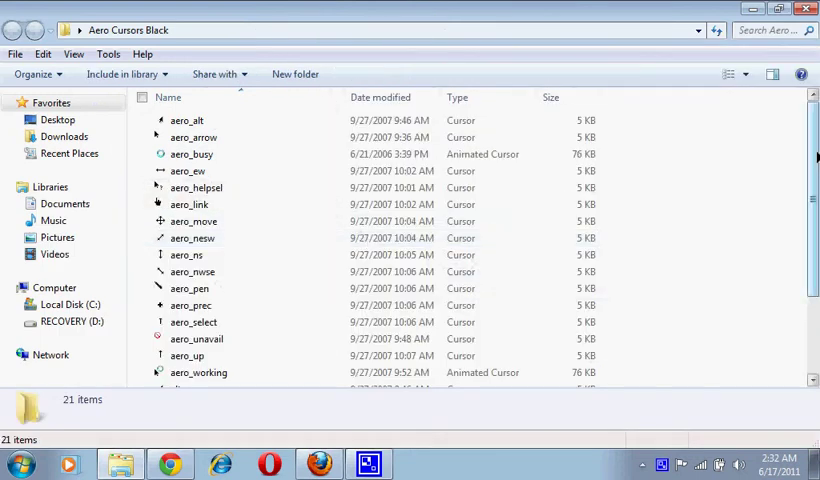
drag(816, 157, 806, 322)
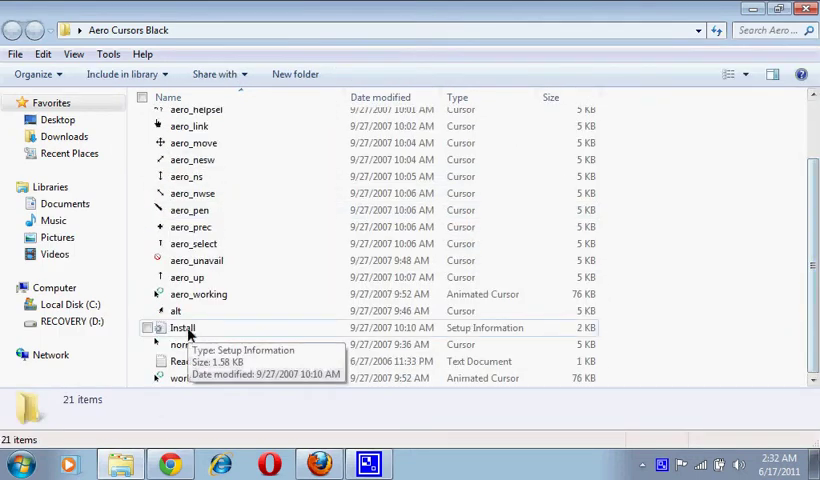
Install the cursor scheme from Install.inf, then return to the desktop.
click(187, 333)
right_click(187, 333)
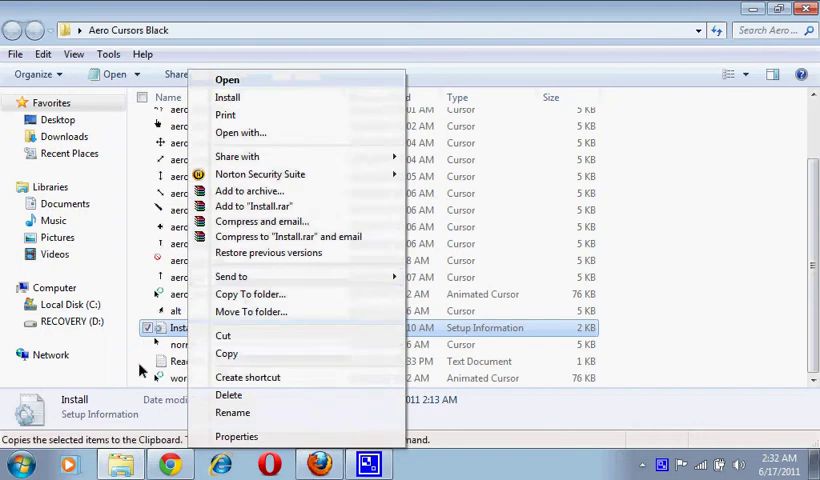
click(727, 125)
key(super+d)
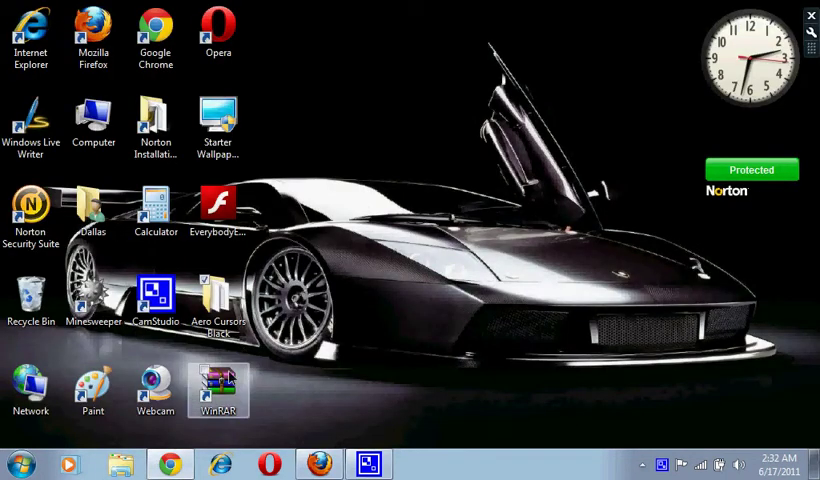
Find Mouse Properties through a Start menu search for Mouse.
click(22, 464)
click(92, 424)
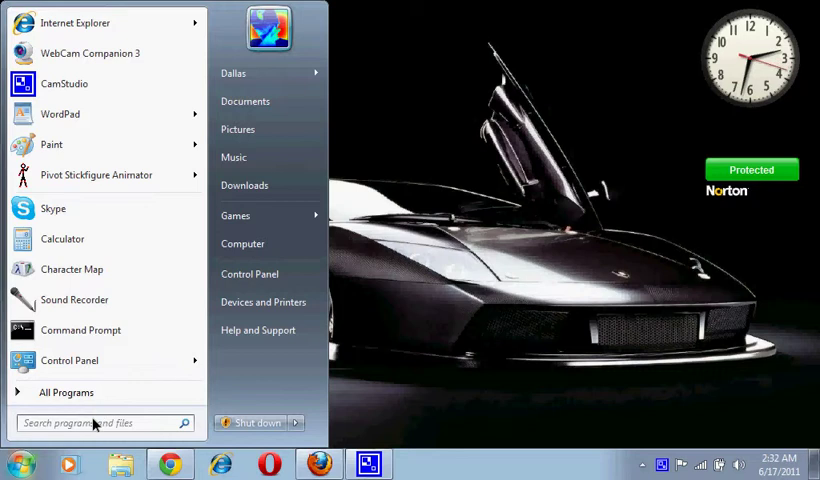
text(Mouse)
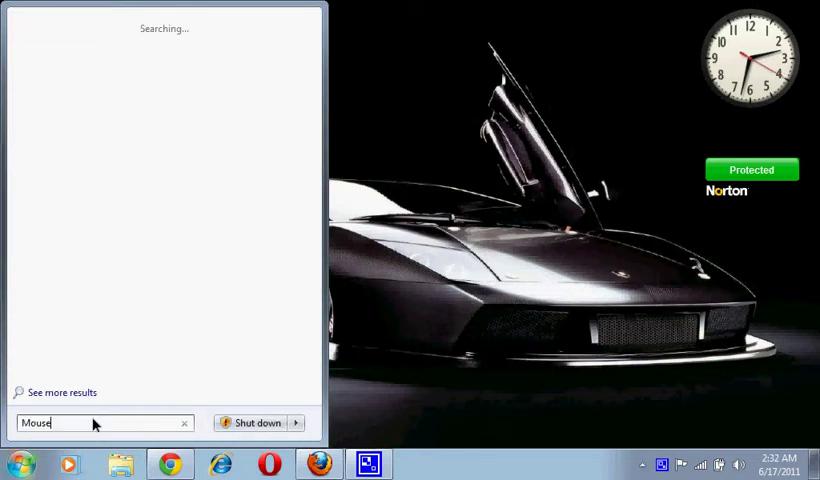
click(107, 50)
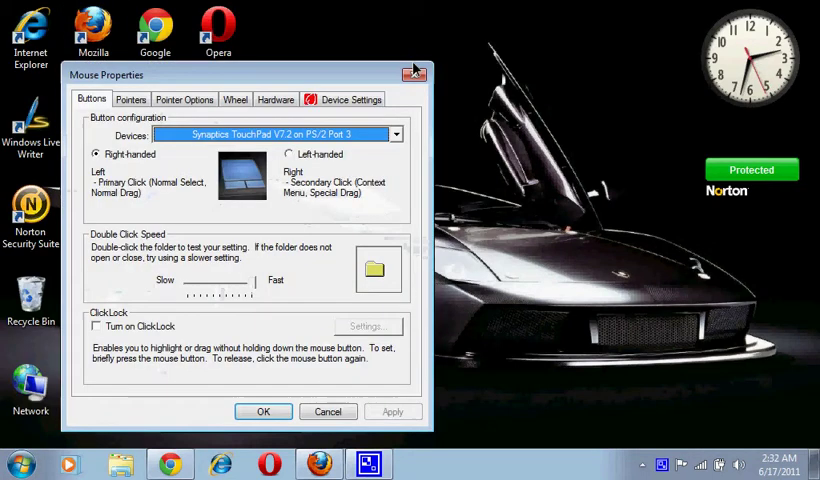
On Pointers, choose the Aero Cursors Black (Alphablended) scheme and select Link Select.
click(121, 106)
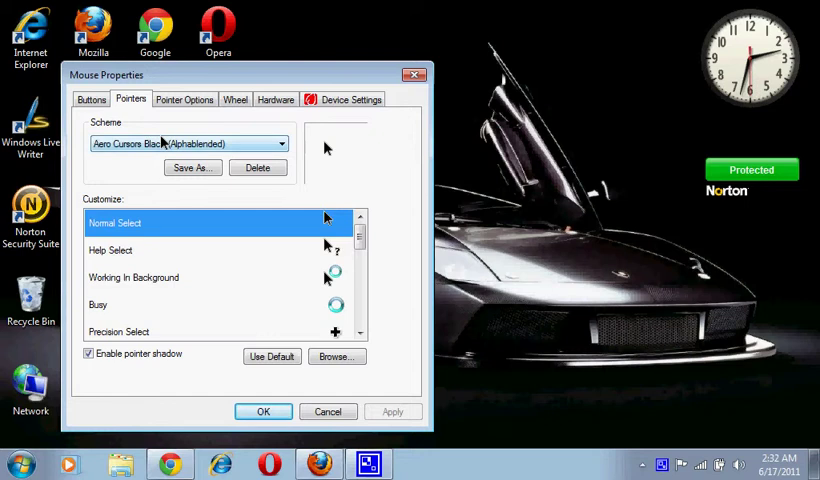
click(161, 142)
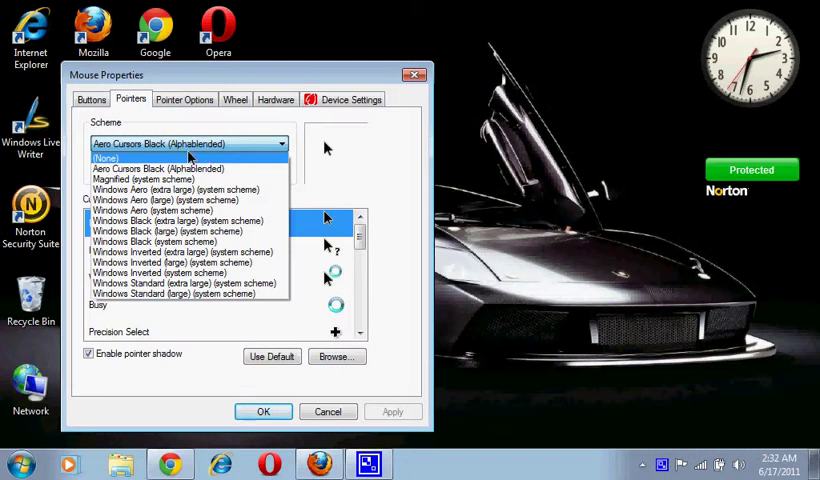
click(203, 174)
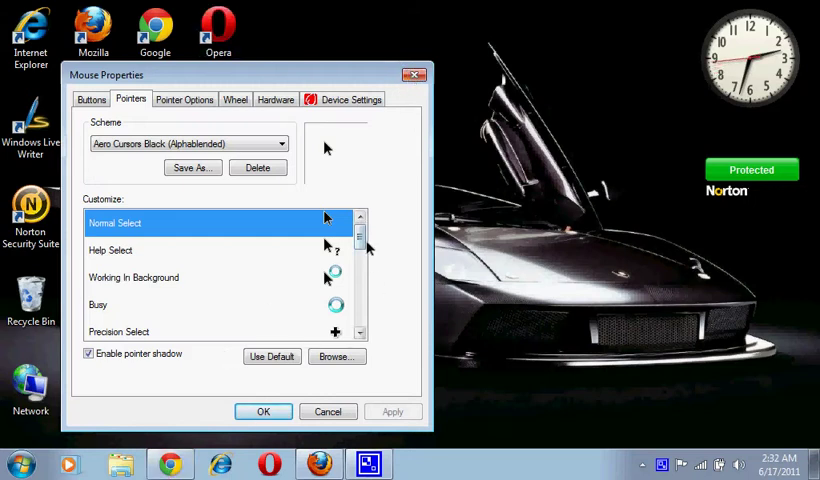
drag(362, 238, 360, 315)
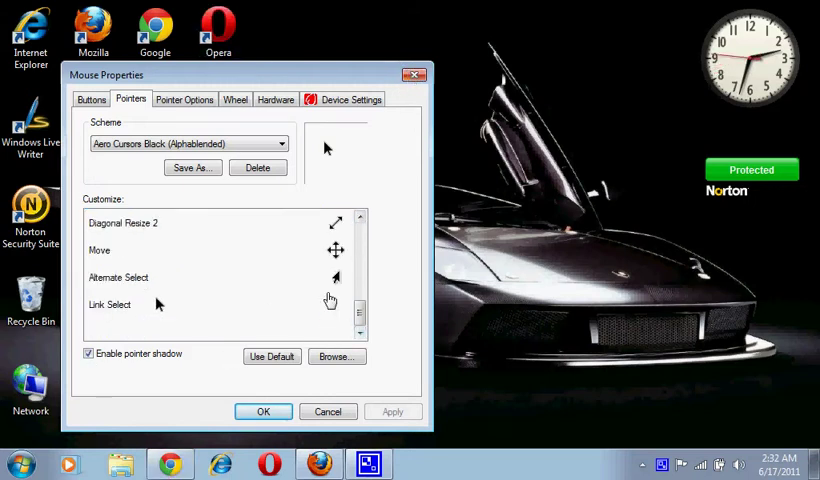
click(332, 306)
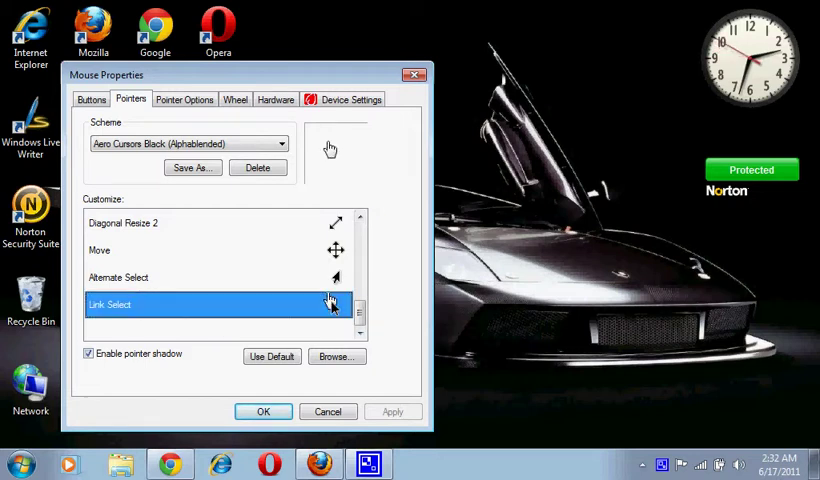
Browse the Cursors folder and assign the aero_link cursor to Link Select.
click(336, 358)
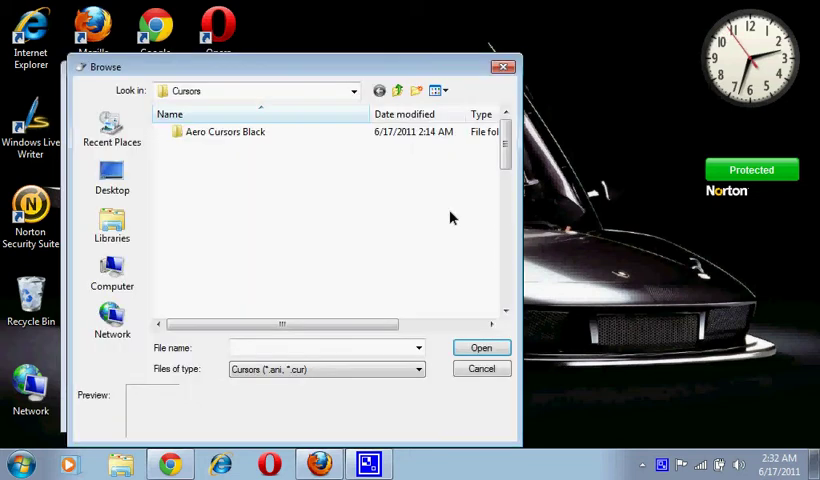
scroll(507, 137, down, 1)
scroll(507, 137, down, 1)
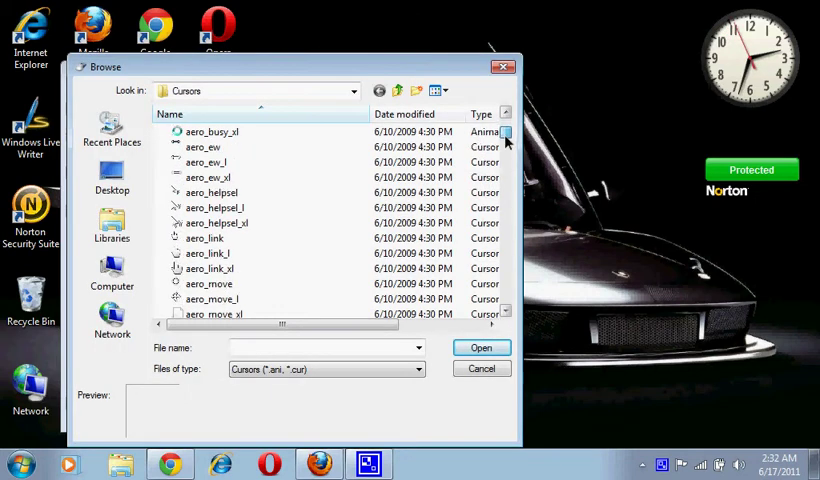
scroll(507, 137, down, 1)
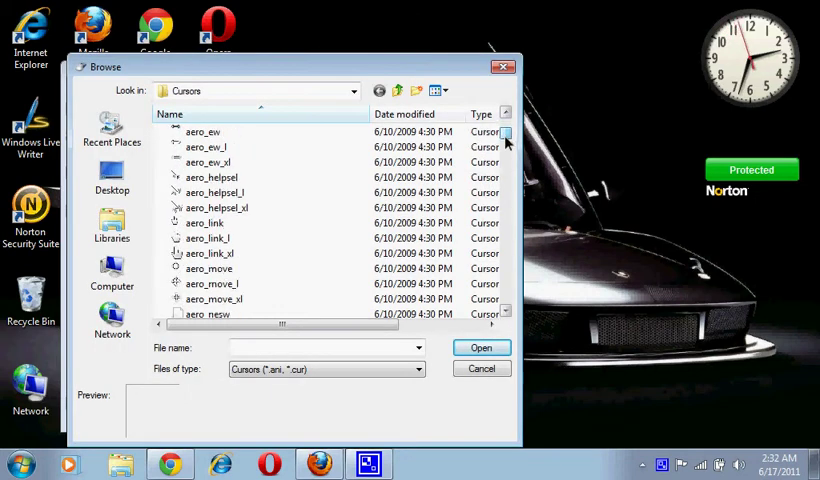
click(230, 225)
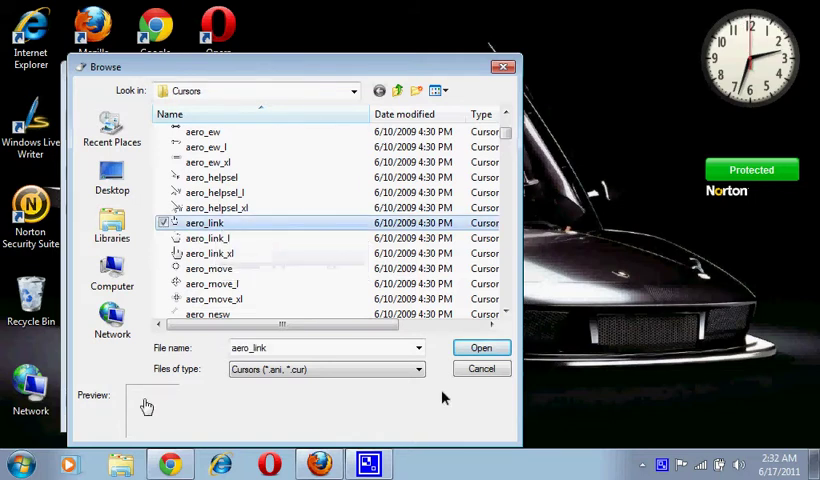
click(475, 350)
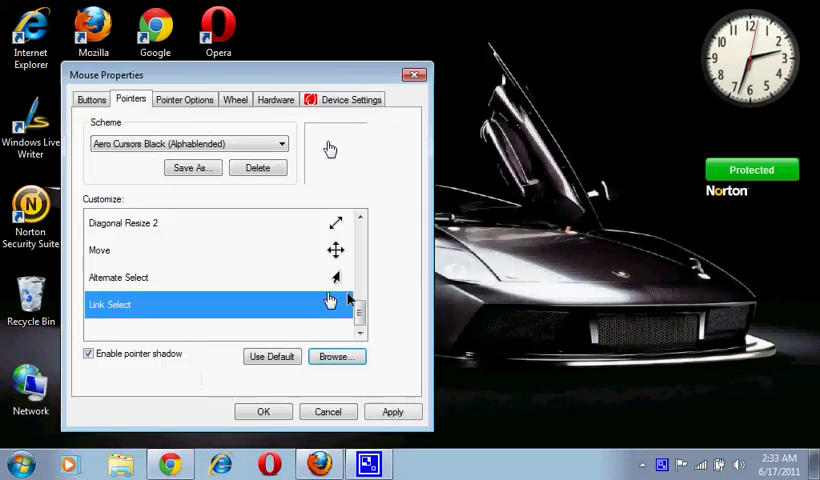
Confirm the Mouse Properties with OK, hide Chrome, and open CamStudio's tray menu.
click(263, 415)
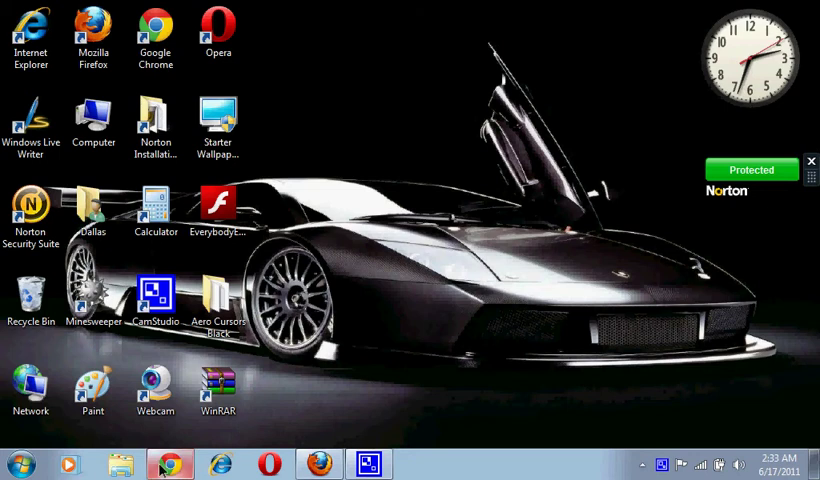
mouse_move(170, 464)
click(178, 437)
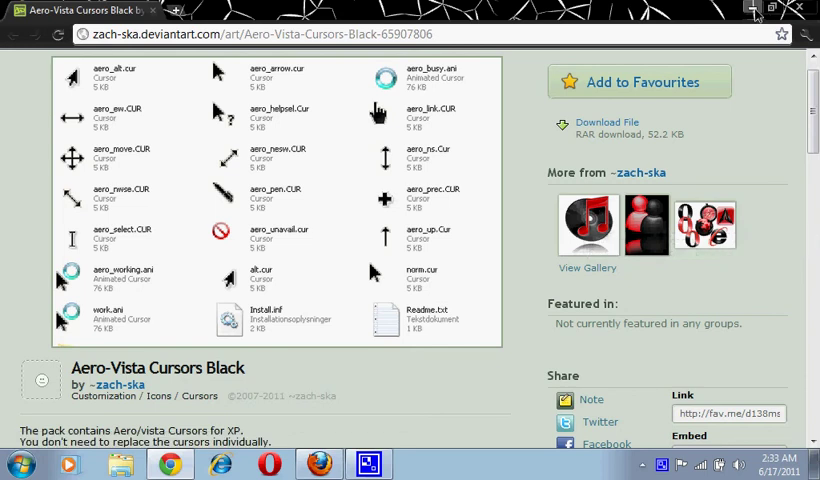
key(super+d)
right_click(661, 464)
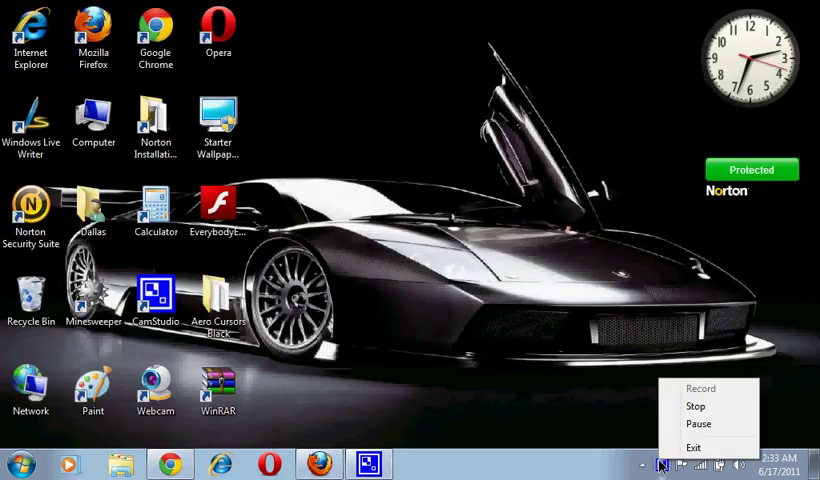